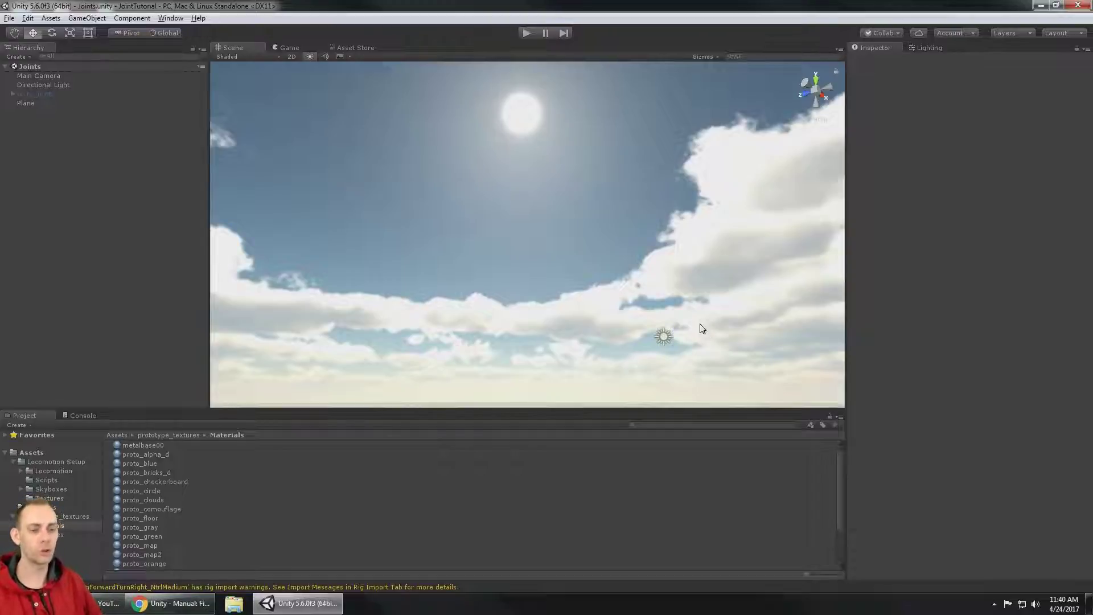
Step: Select the Plane, browse the joint components under Add Component, and open the Fixed Joint manual page
left_click(28, 104)
left_click(945, 384)
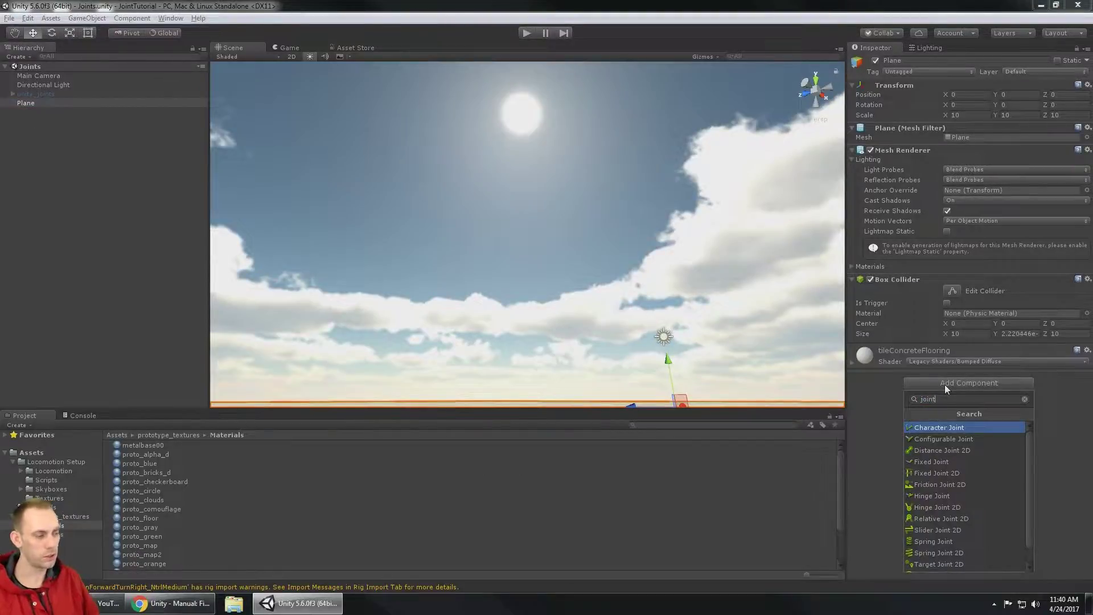
scroll(988, 504, "down", 2)
scroll(980, 498, "up", 2)
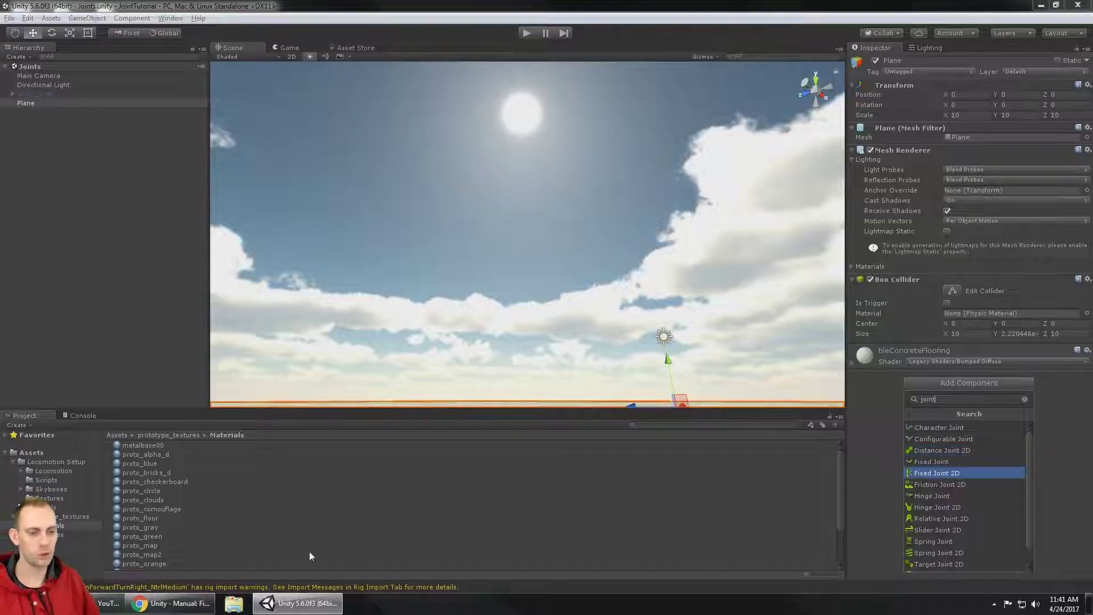
left_click(171, 603)
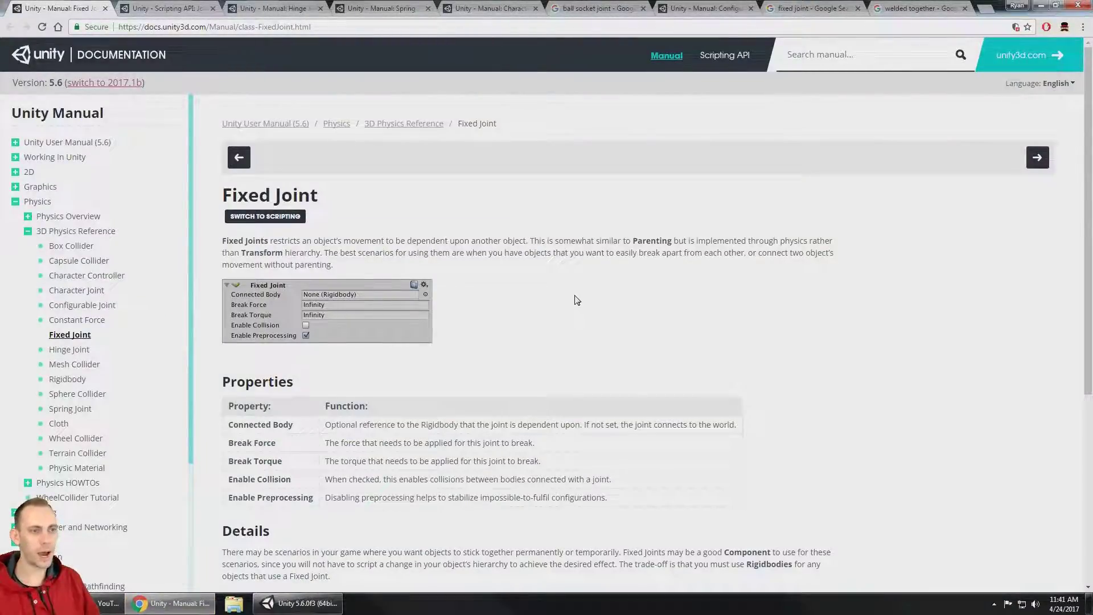
Step: Scroll through the Fixed Joint manual page, then switch to the 'welded together' image results
scroll(576, 300, "down", 1)
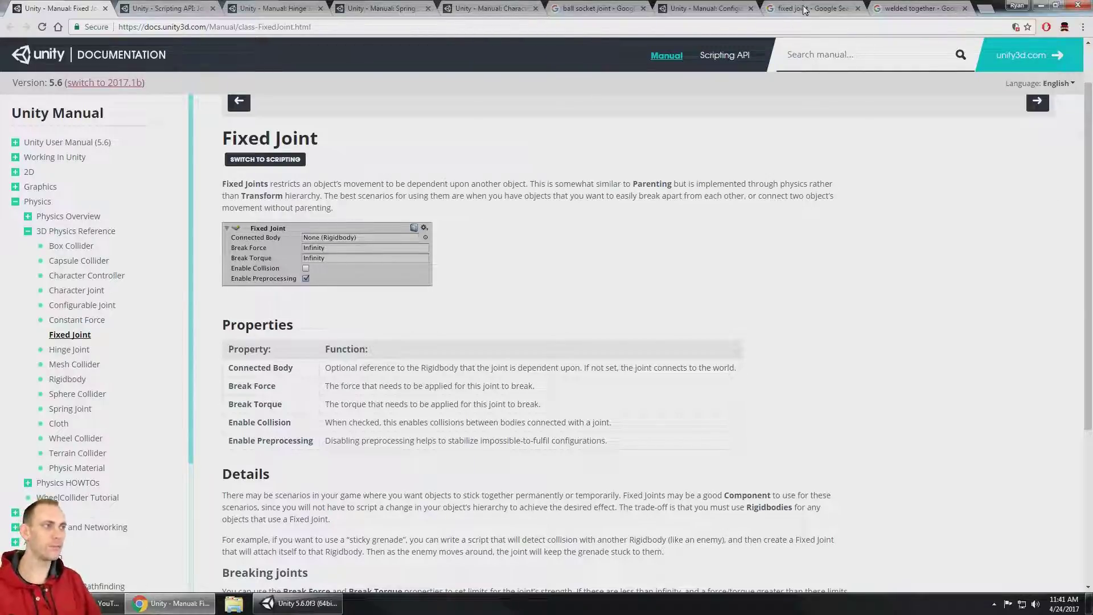
left_click(924, 9)
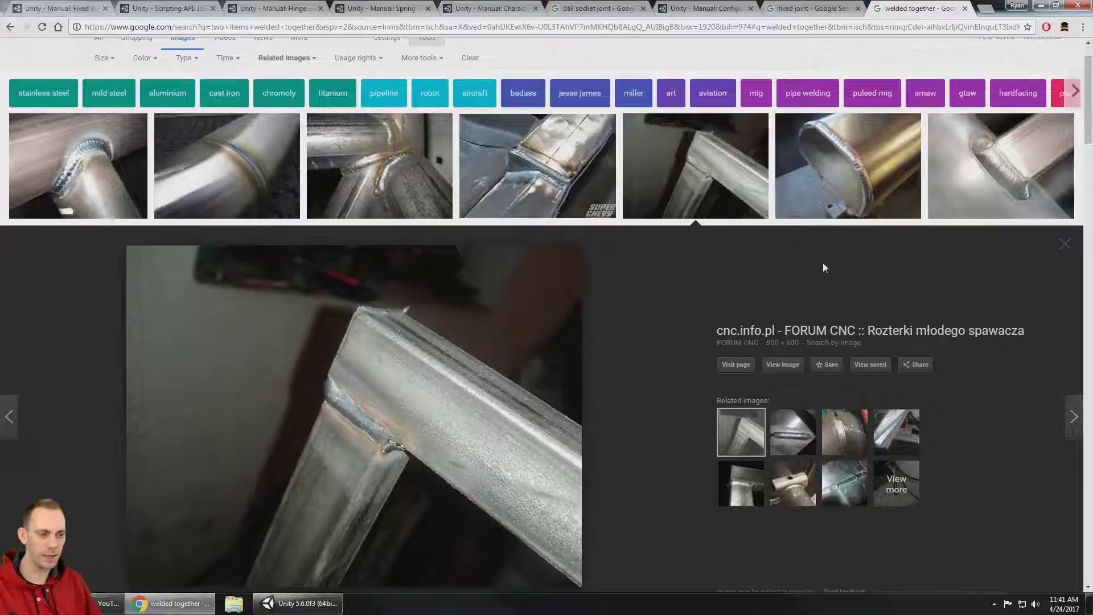
Step: Scroll through the welded-together photos, then move to the 'fixed joint' Google web results
scroll(785, 296, "down", 2)
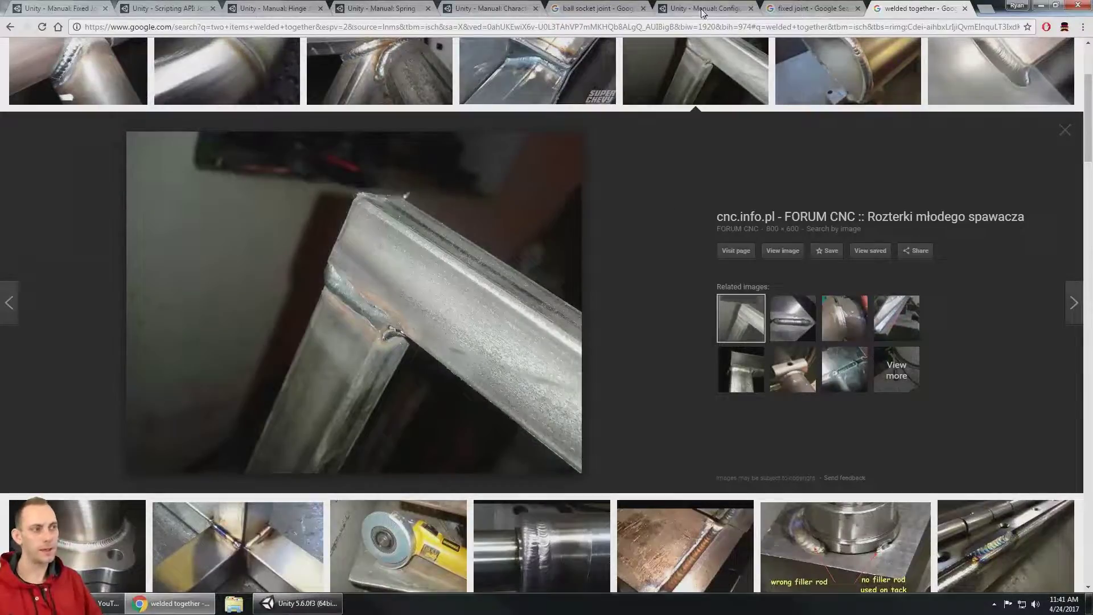
left_click(812, 11)
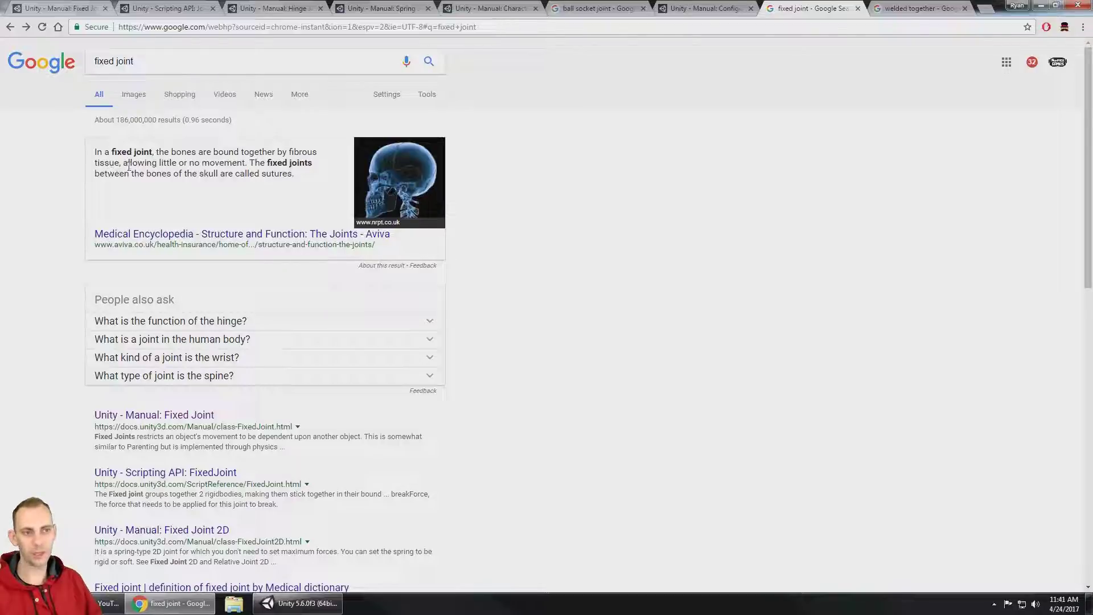
Step: Open the medical joints article, return to view fixed joint images, then revisit the Unity Fixed Joint page
left_click(235, 234)
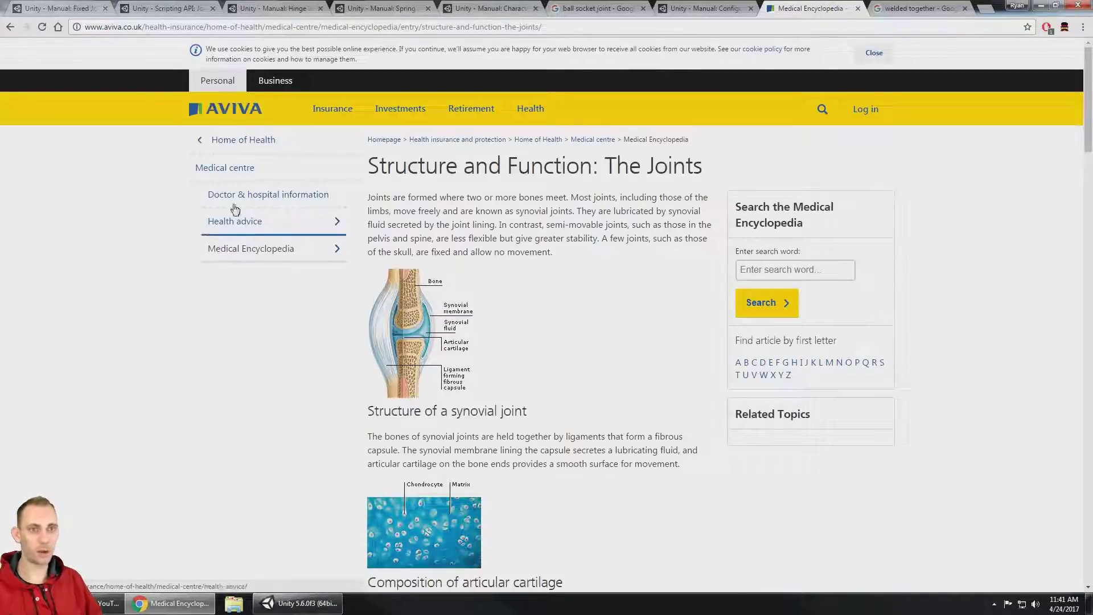
left_click(10, 27)
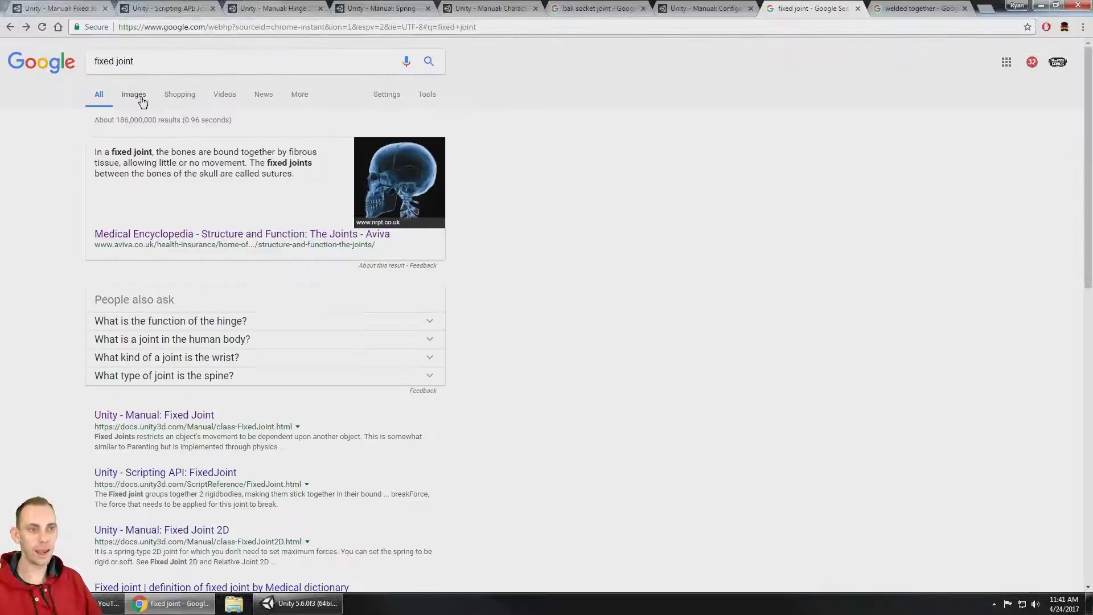
left_click(134, 96)
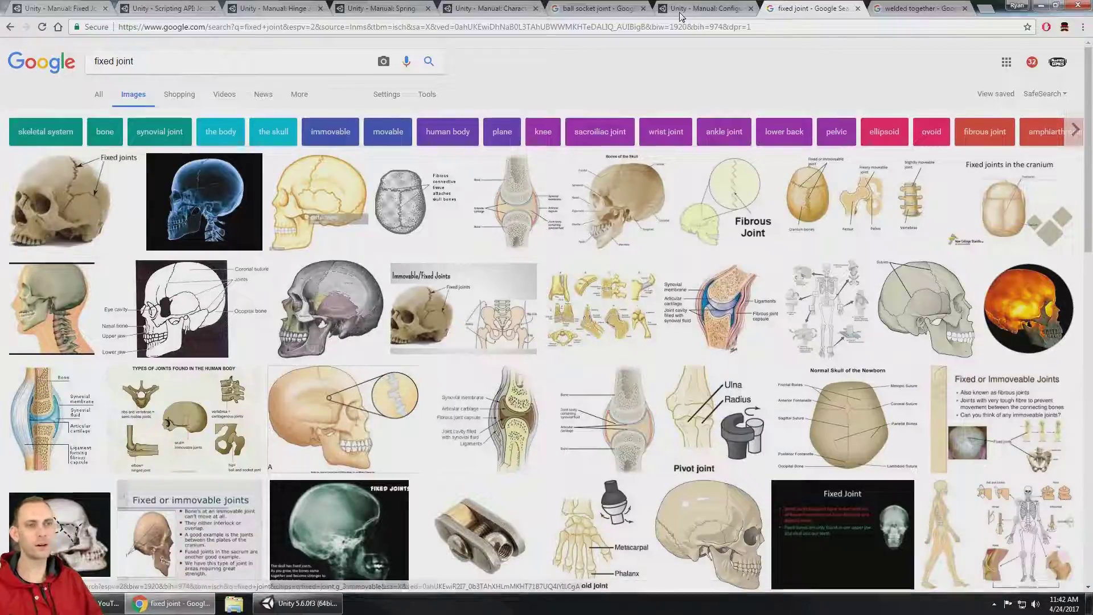
left_click(57, 8)
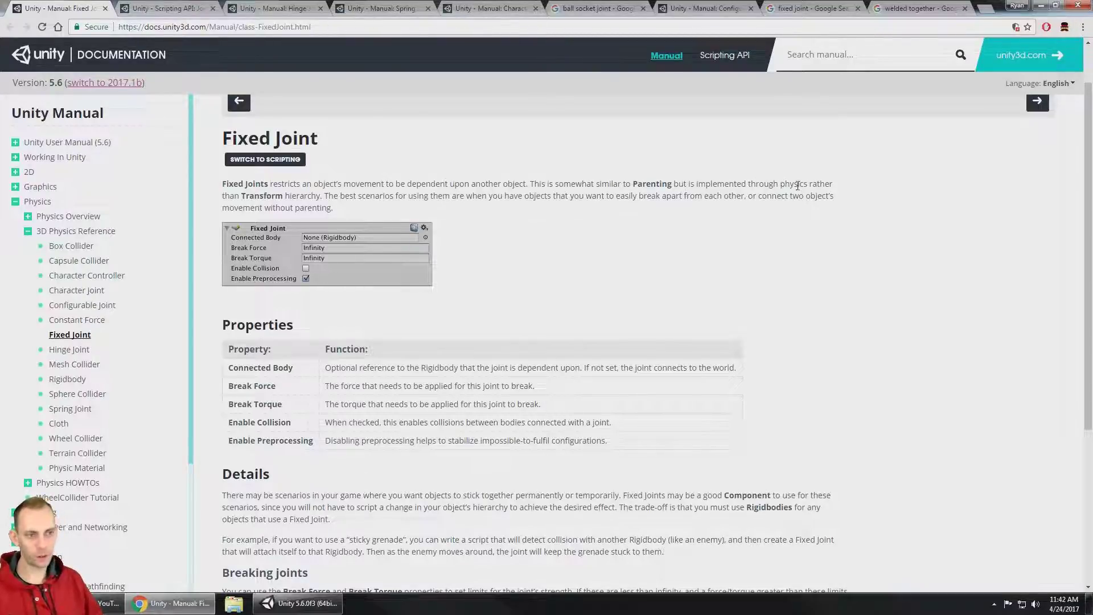
Step: Highlight 'Transform hierarchy' in the Fixed Joint intro, clear it, and scroll further down the page
left_click_drag(240, 195, 327, 197)
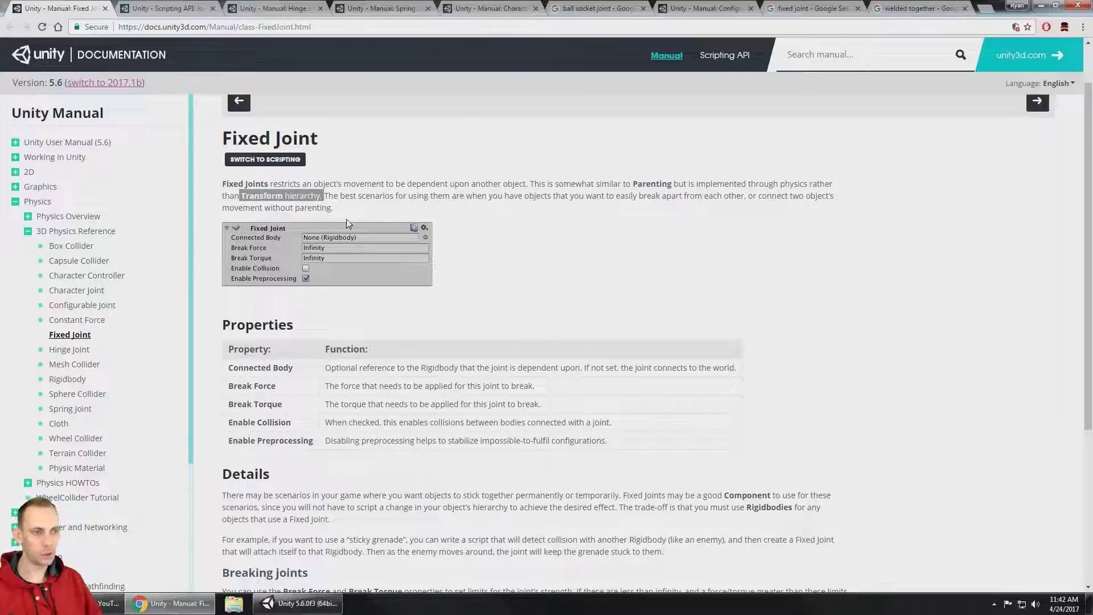
left_click(328, 195)
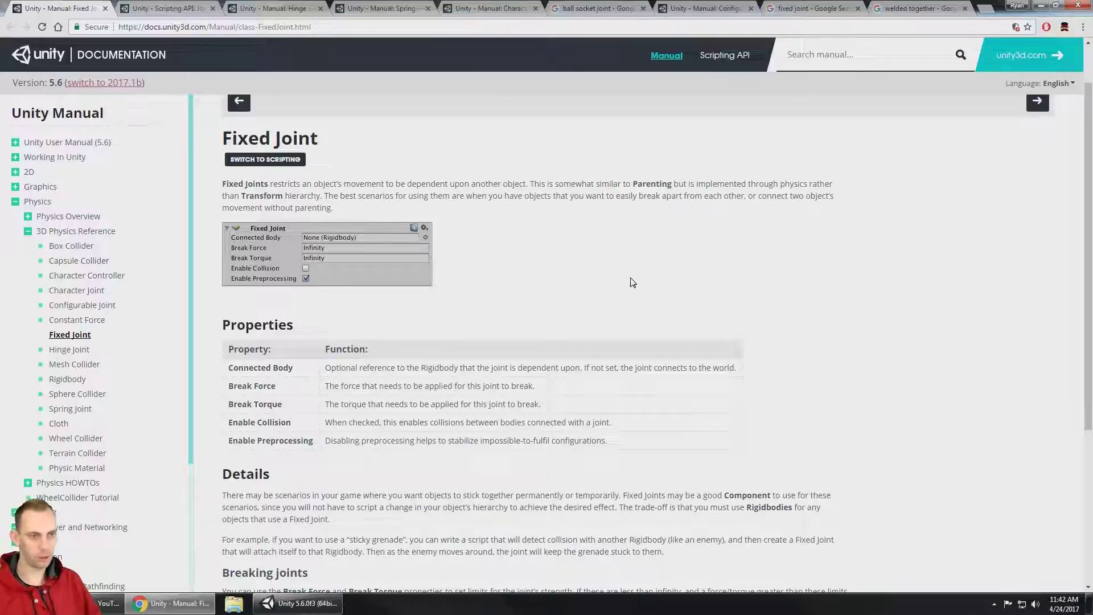
scroll(632, 281, "down", 2)
Step: Back in Unity, tilt the Scene view toward the plane and create a new Cube
key("alt+Tab")
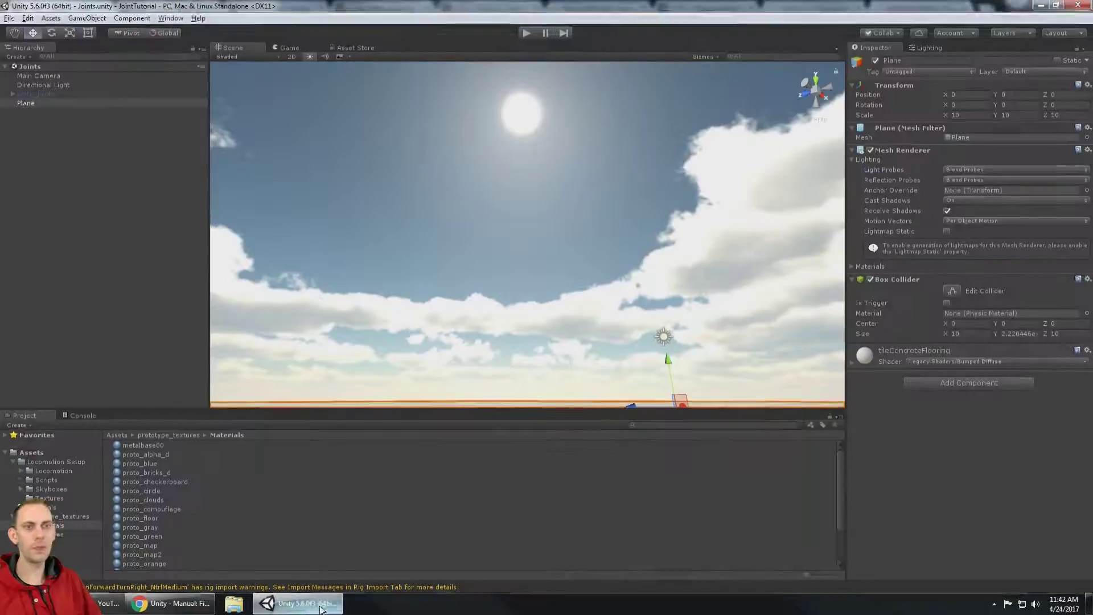
left_click(49, 241)
right_click_drag(514, 241, 660, 290)
right_click(63, 197)
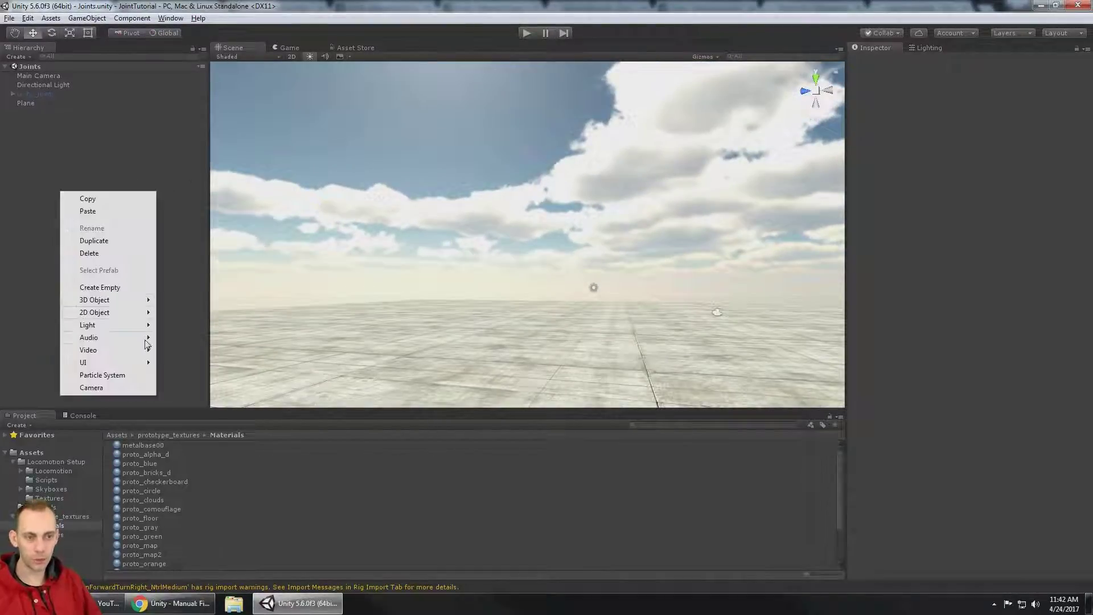
mouse_move(102, 307)
left_click(198, 302)
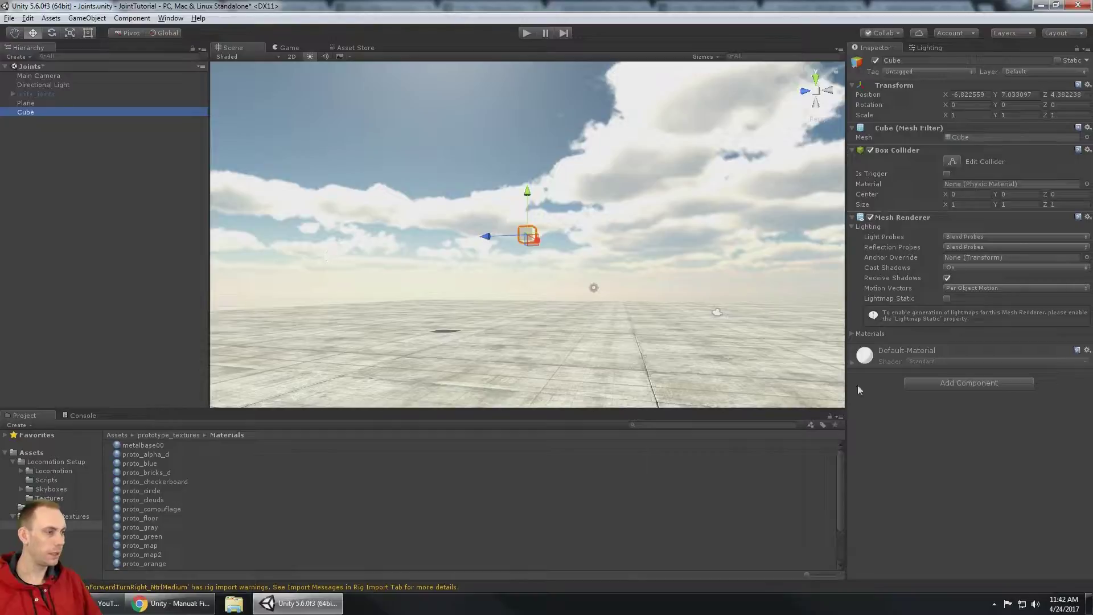
Step: Give the Cube a Rigidbody and apply the proto_blue material to it
left_click(945, 385)
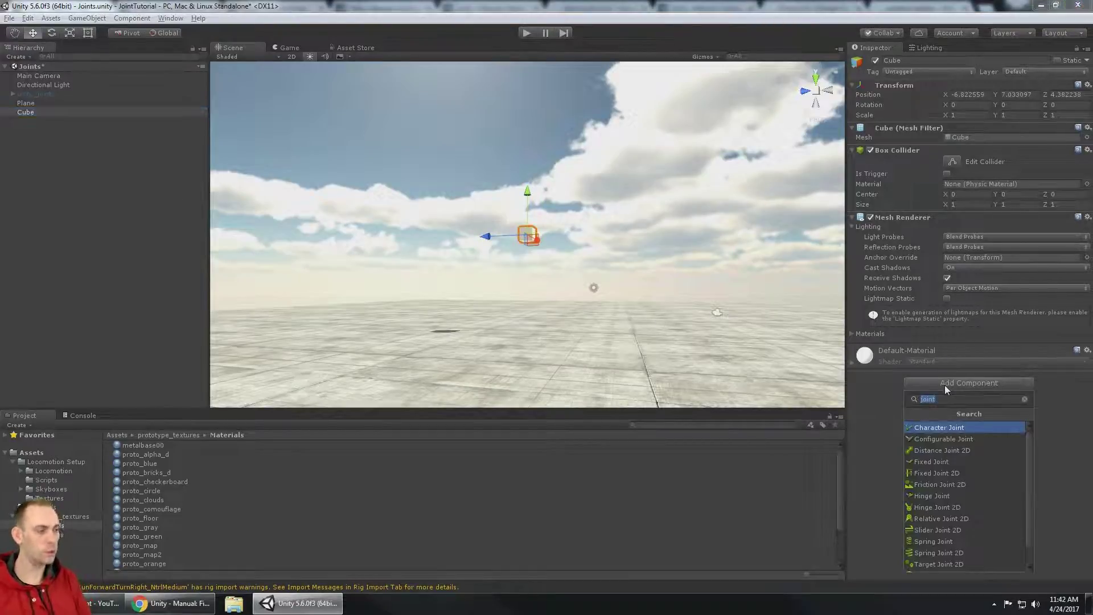
type("rigi")
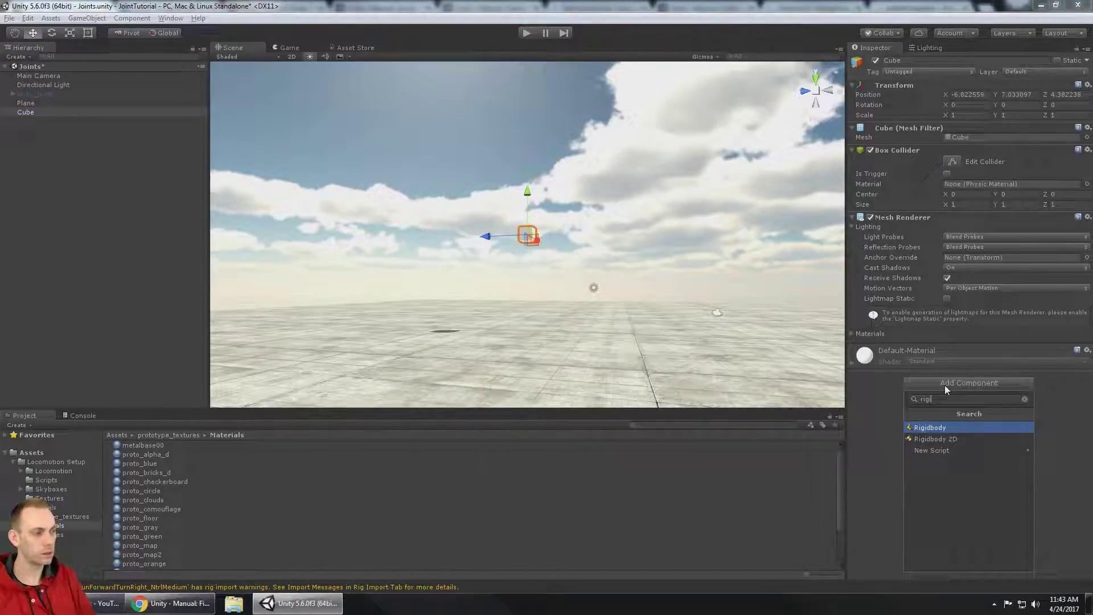
key("Return")
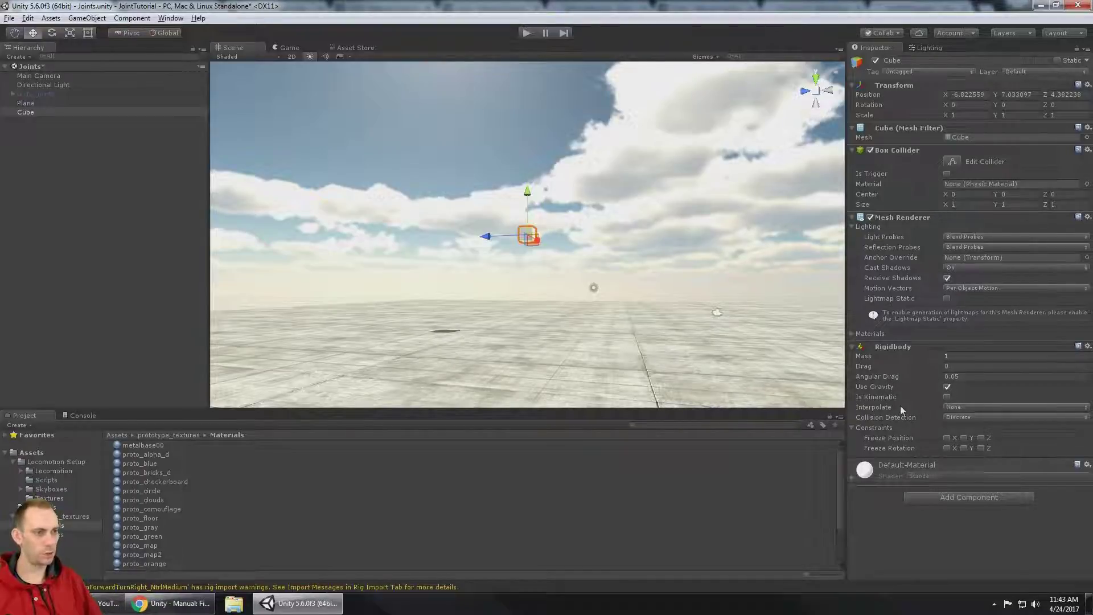
left_click_drag(536, 77, 654, 224, "alt")
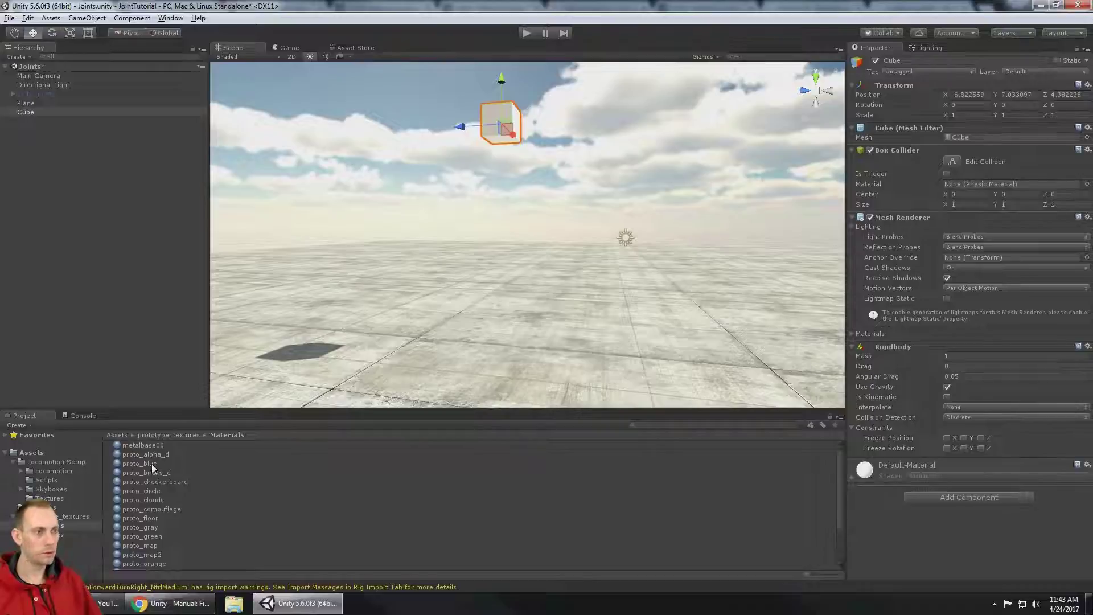
left_click_drag(151, 464, 505, 121)
Step: Test the blue cube briefly in Play mode, then add a Fixed Joint component to it
left_click(527, 33)
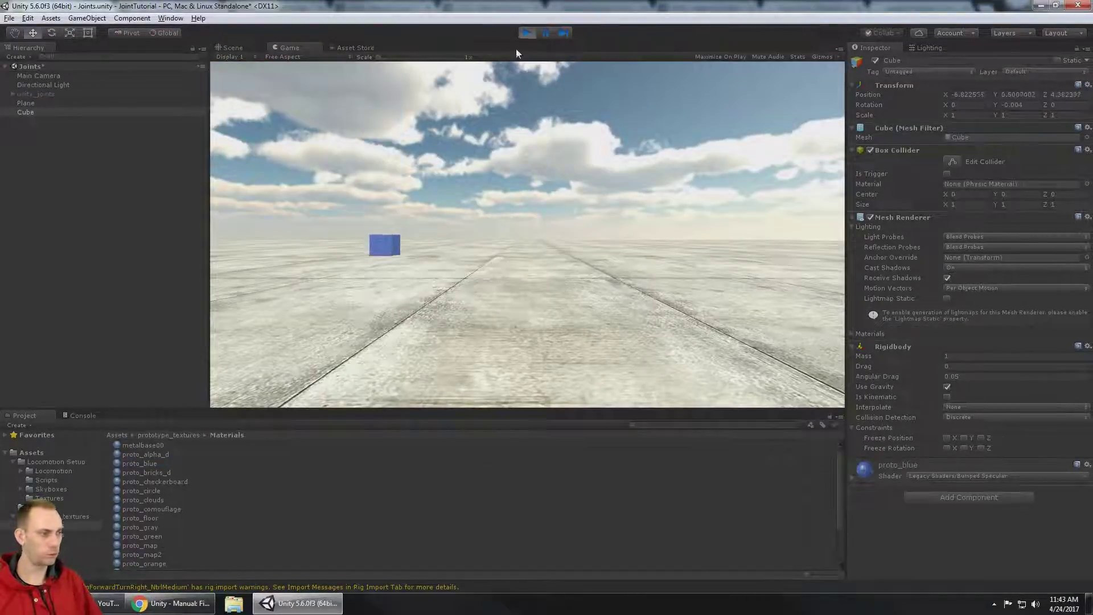
left_click(532, 32)
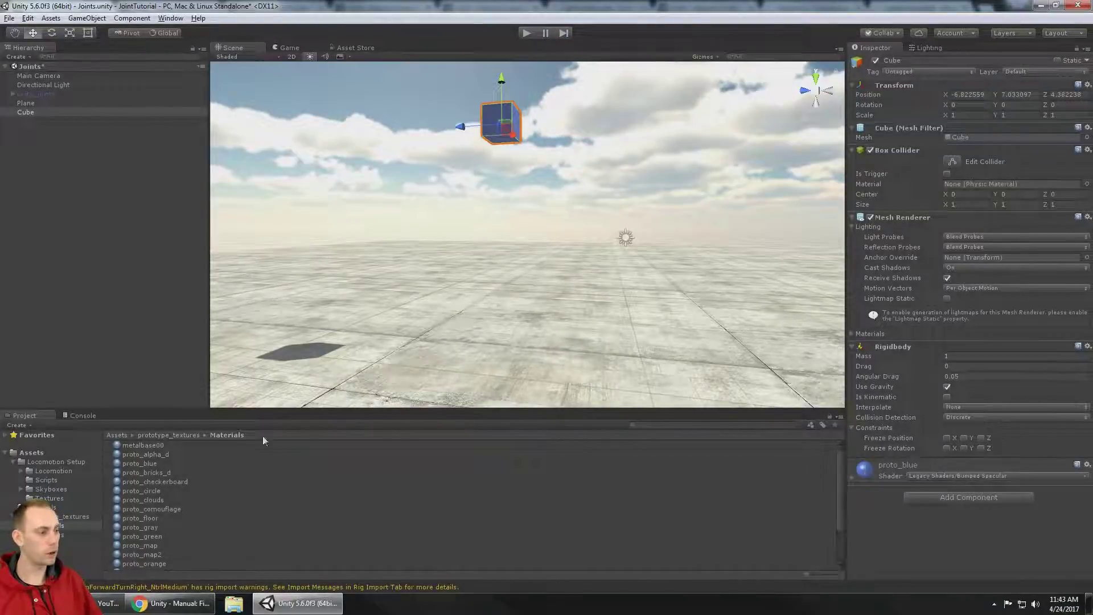
left_click(944, 497)
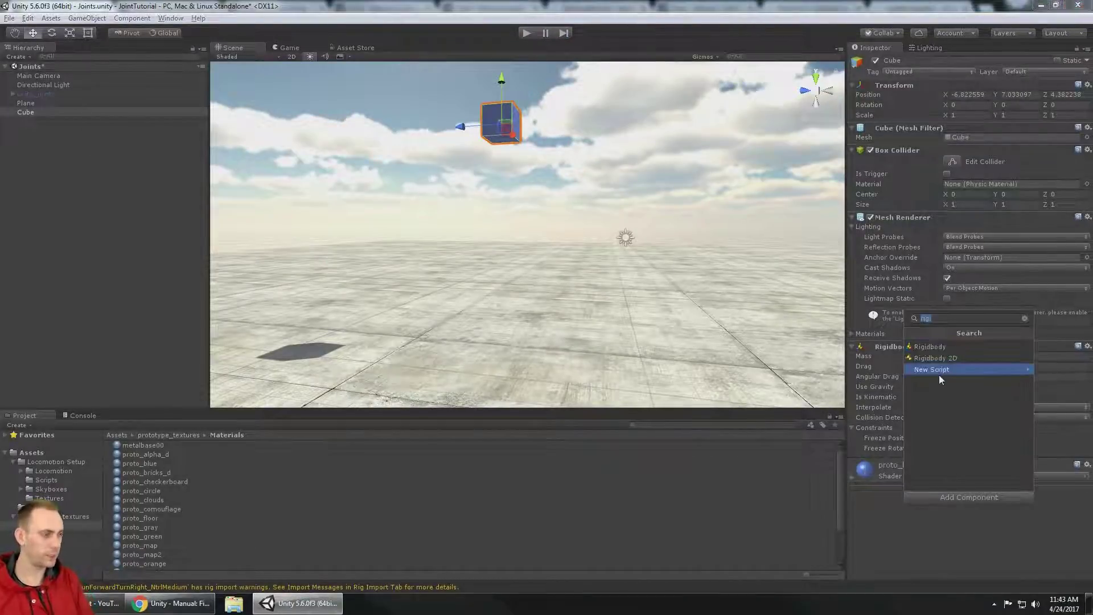
type("joint")
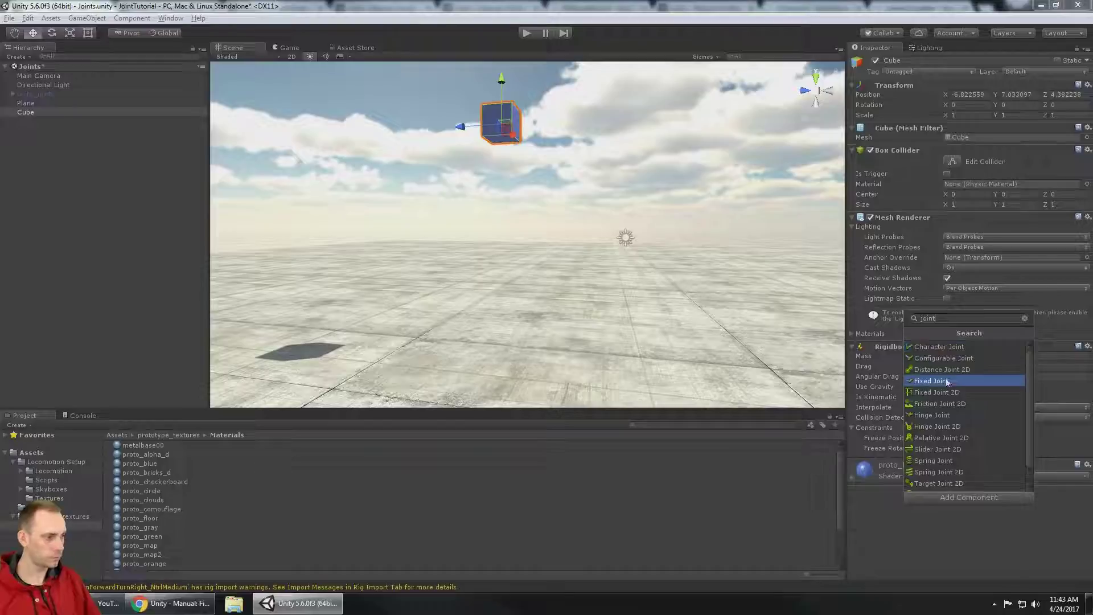
left_click(948, 380)
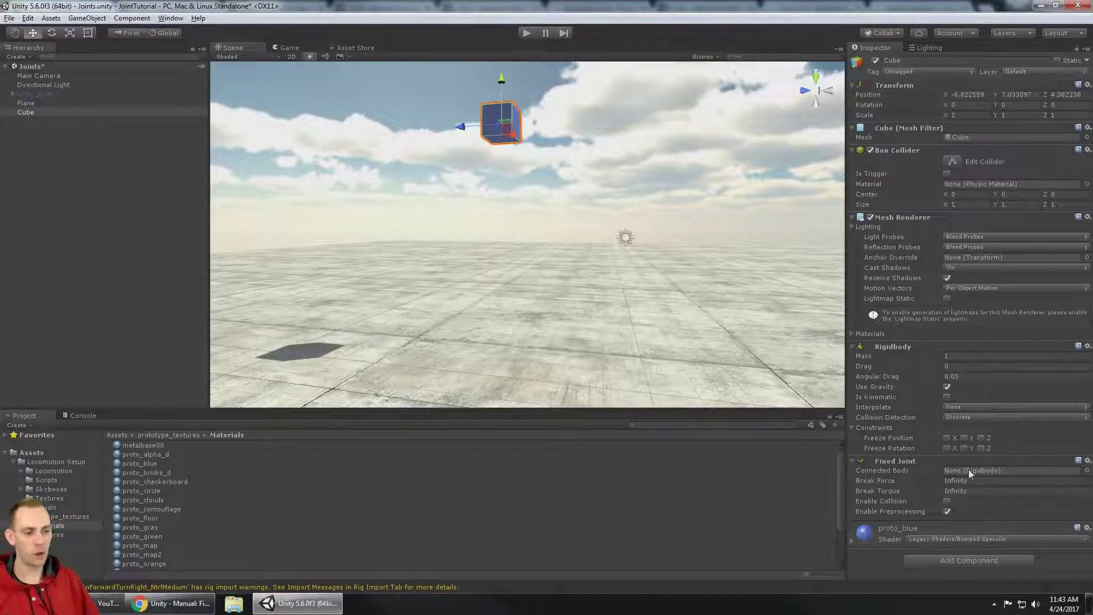
Step: On the Fixed Joint manual page, highlight the Connected Body description, including that unset joints connect to the world
left_click(171, 603)
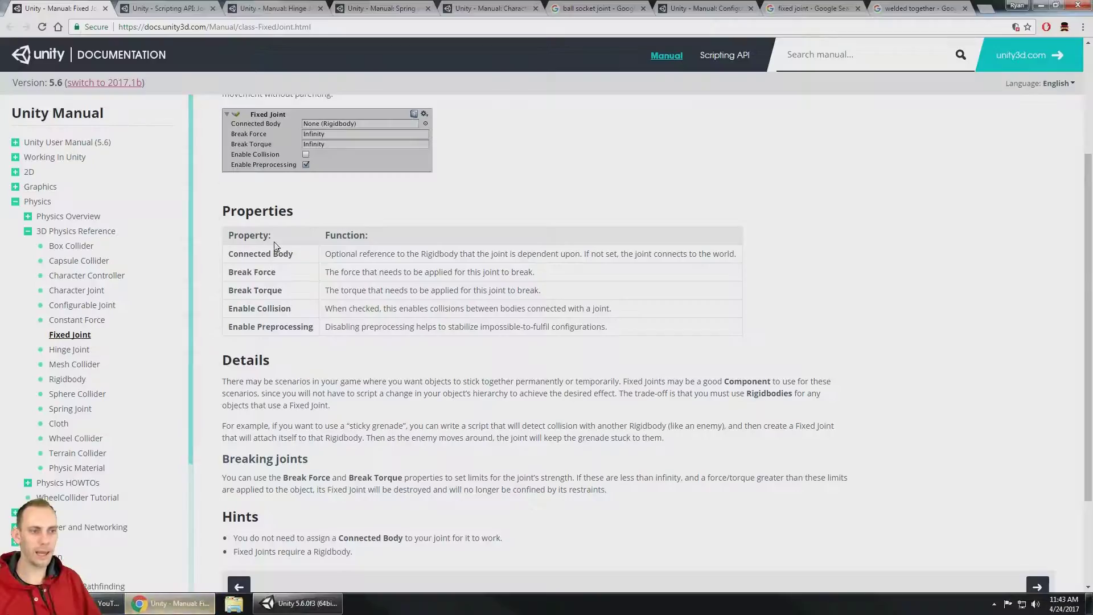
left_click_drag(326, 254, 564, 254)
left_click(595, 254)
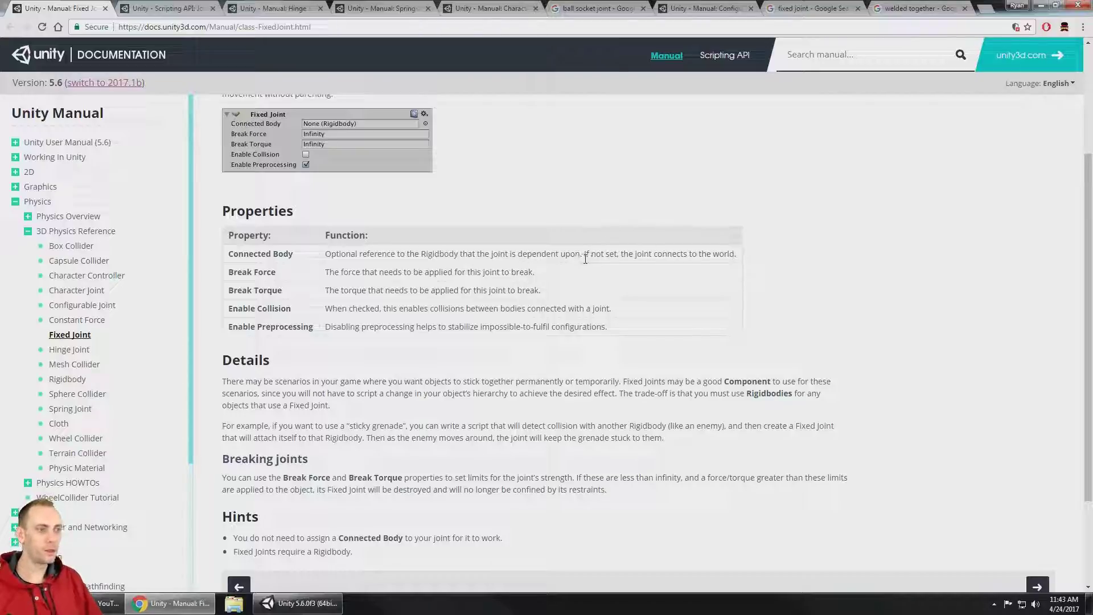
left_click_drag(584, 254, 729, 255)
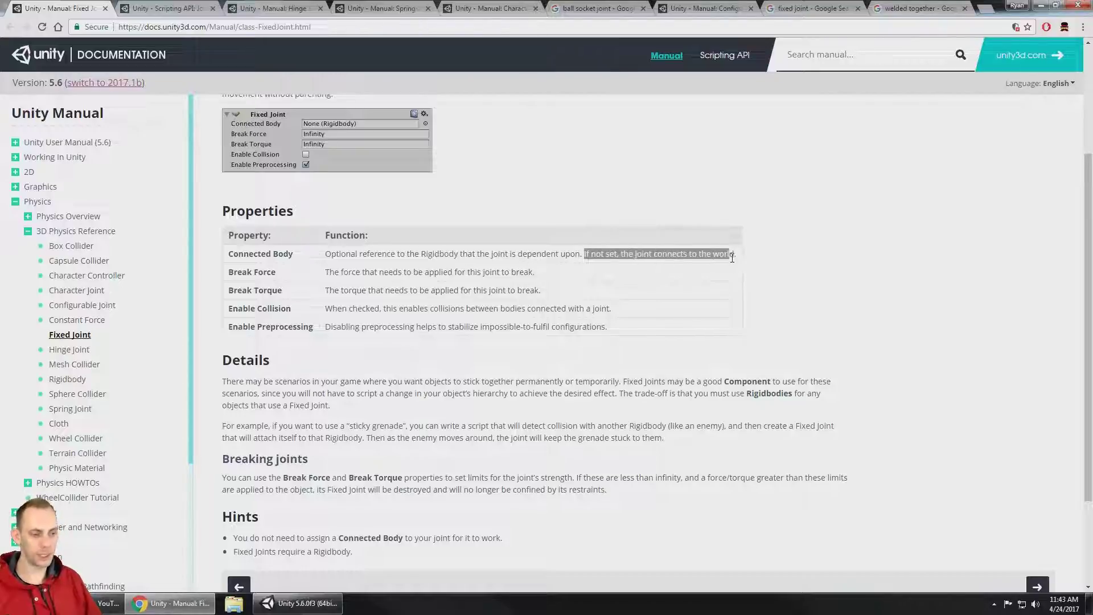
Step: Return to the Unity editor and orbit the Scene view to reframe the blue cube
left_click(297, 603)
middle_click_drag(683, 196, 611, 207)
right_click_drag(610, 208, 494, 128)
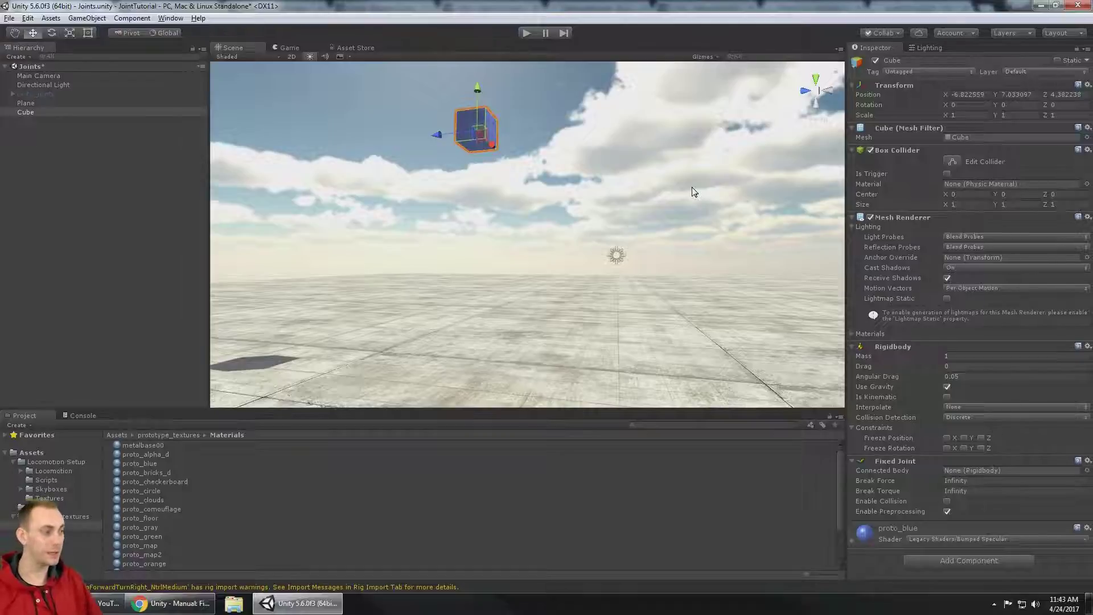
left_click(526, 33)
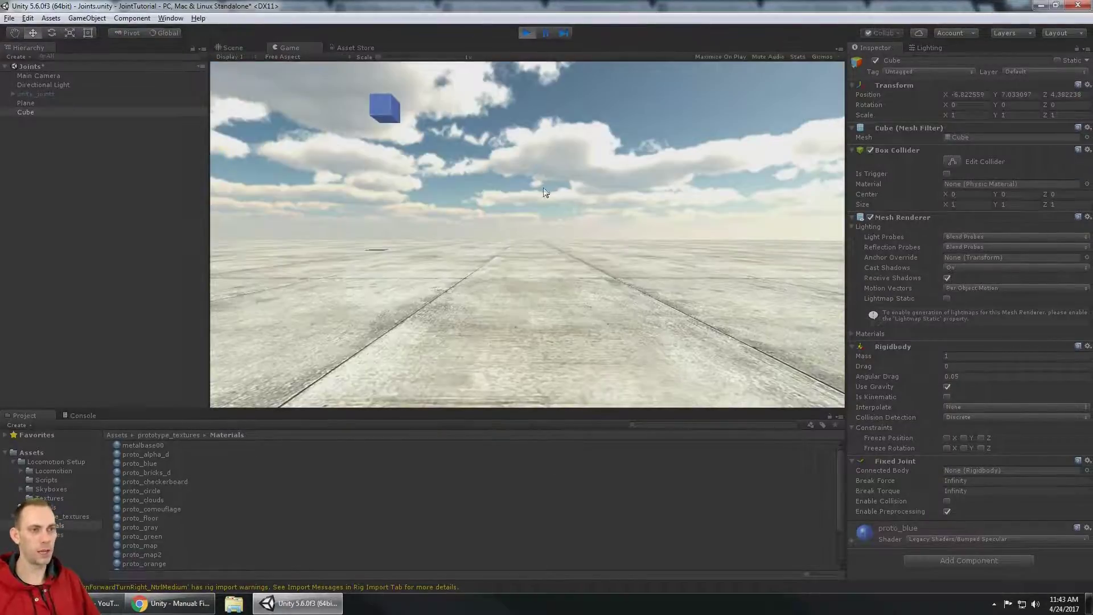
left_click(233, 47)
middle_click_drag(593, 225, 602, 201)
right_click_drag(603, 201, 997, 419)
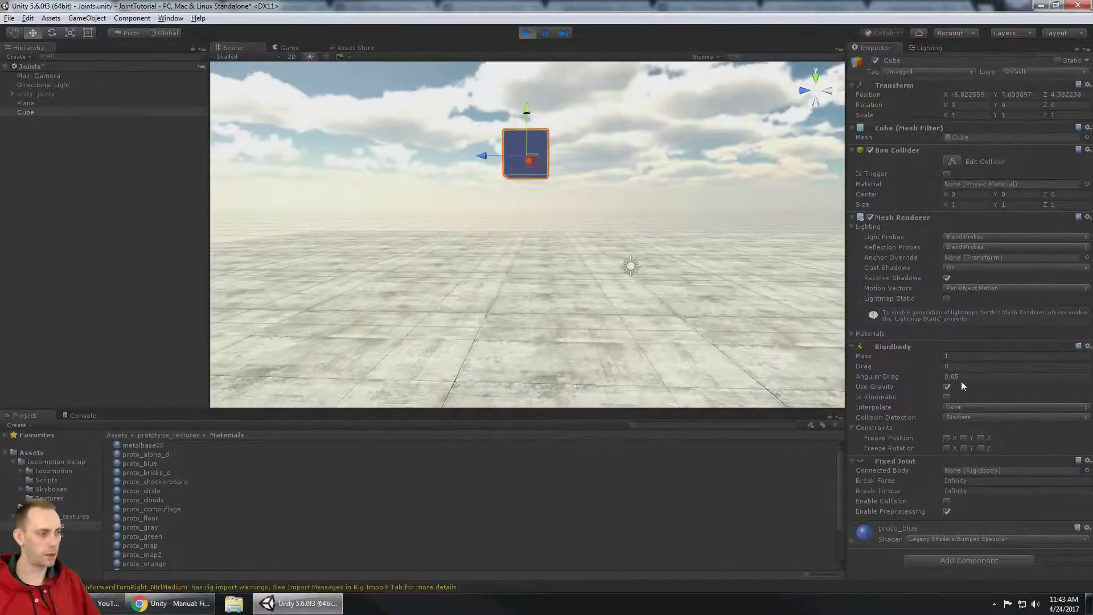
right_click_drag(655, 319, 619, 188)
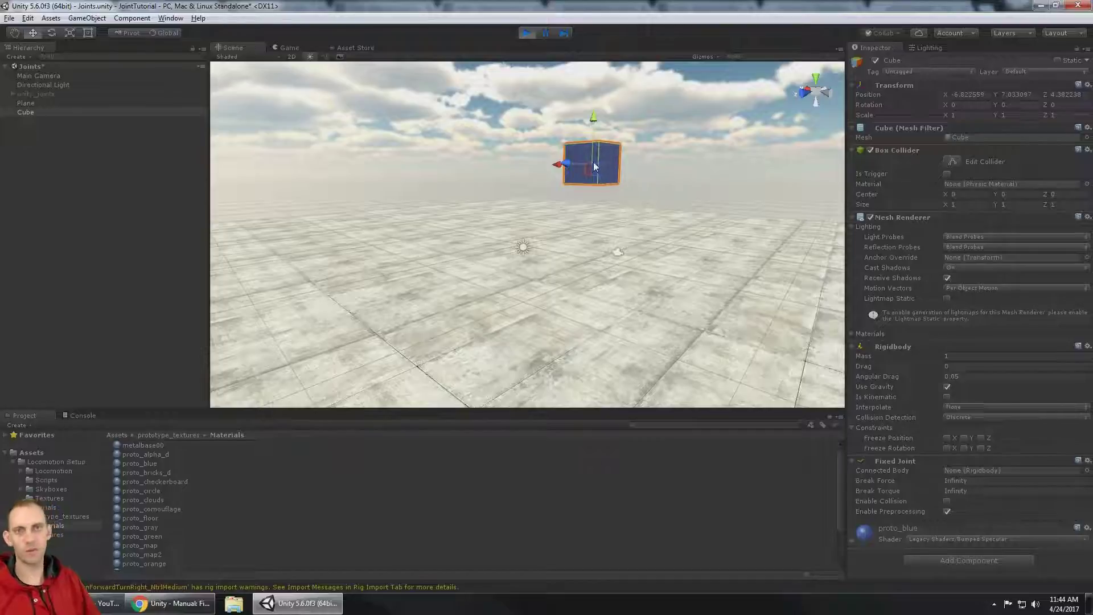
right_click_drag(609, 239, 465, 225)
right_click_drag(649, 216, 614, 200)
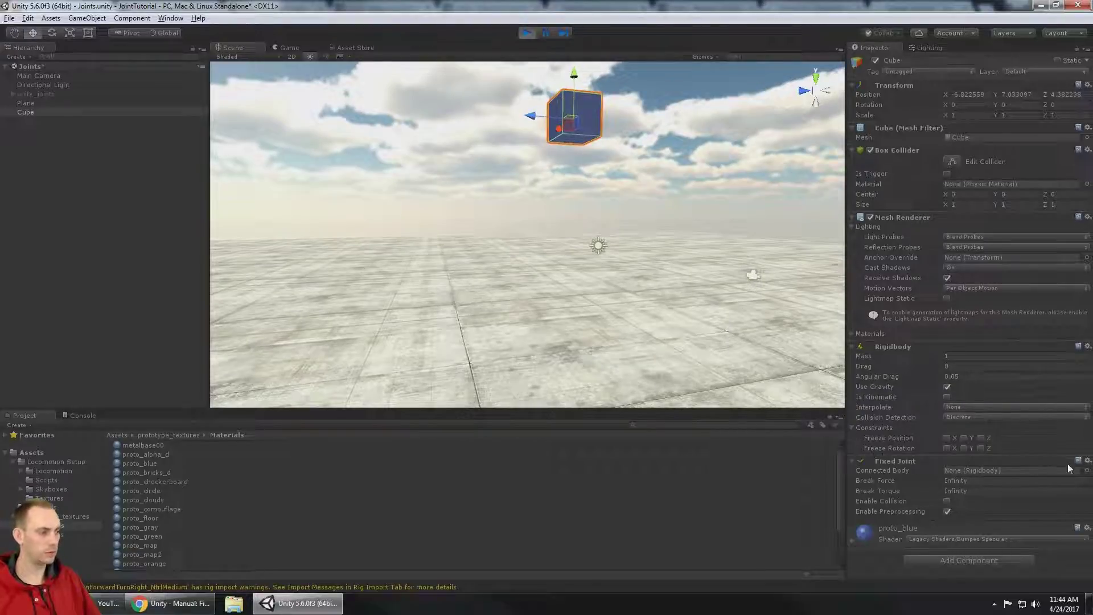
left_click(1087, 461)
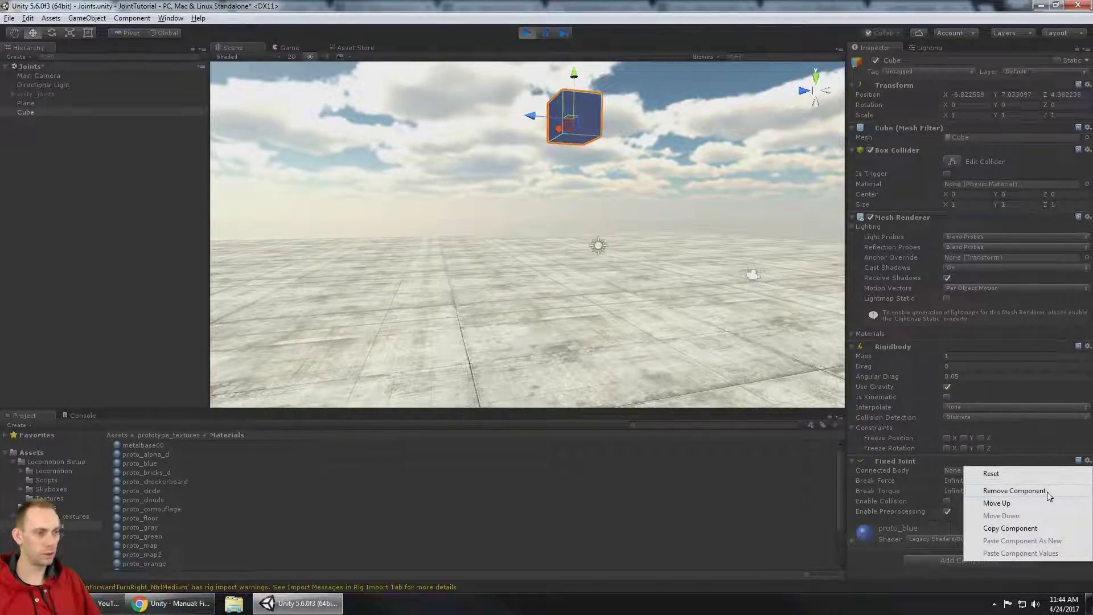
left_click(1047, 493)
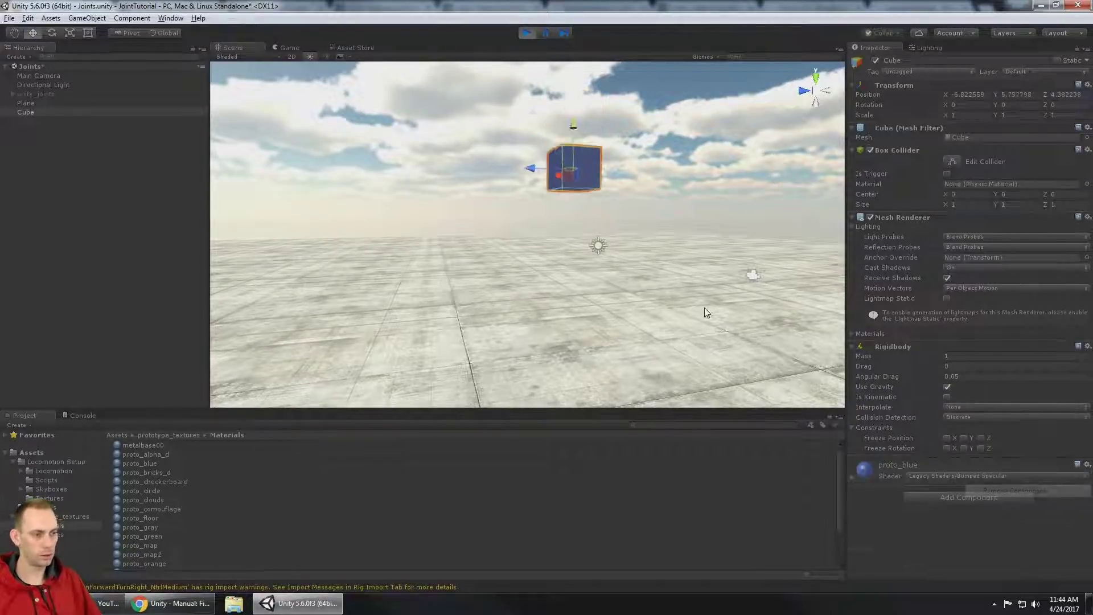
left_click(527, 33)
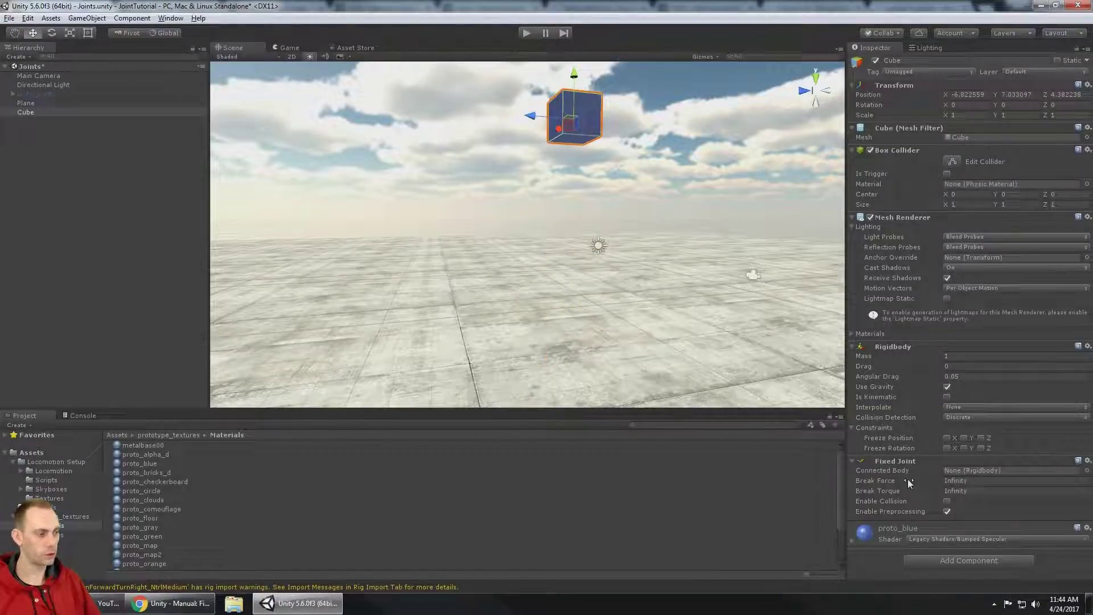